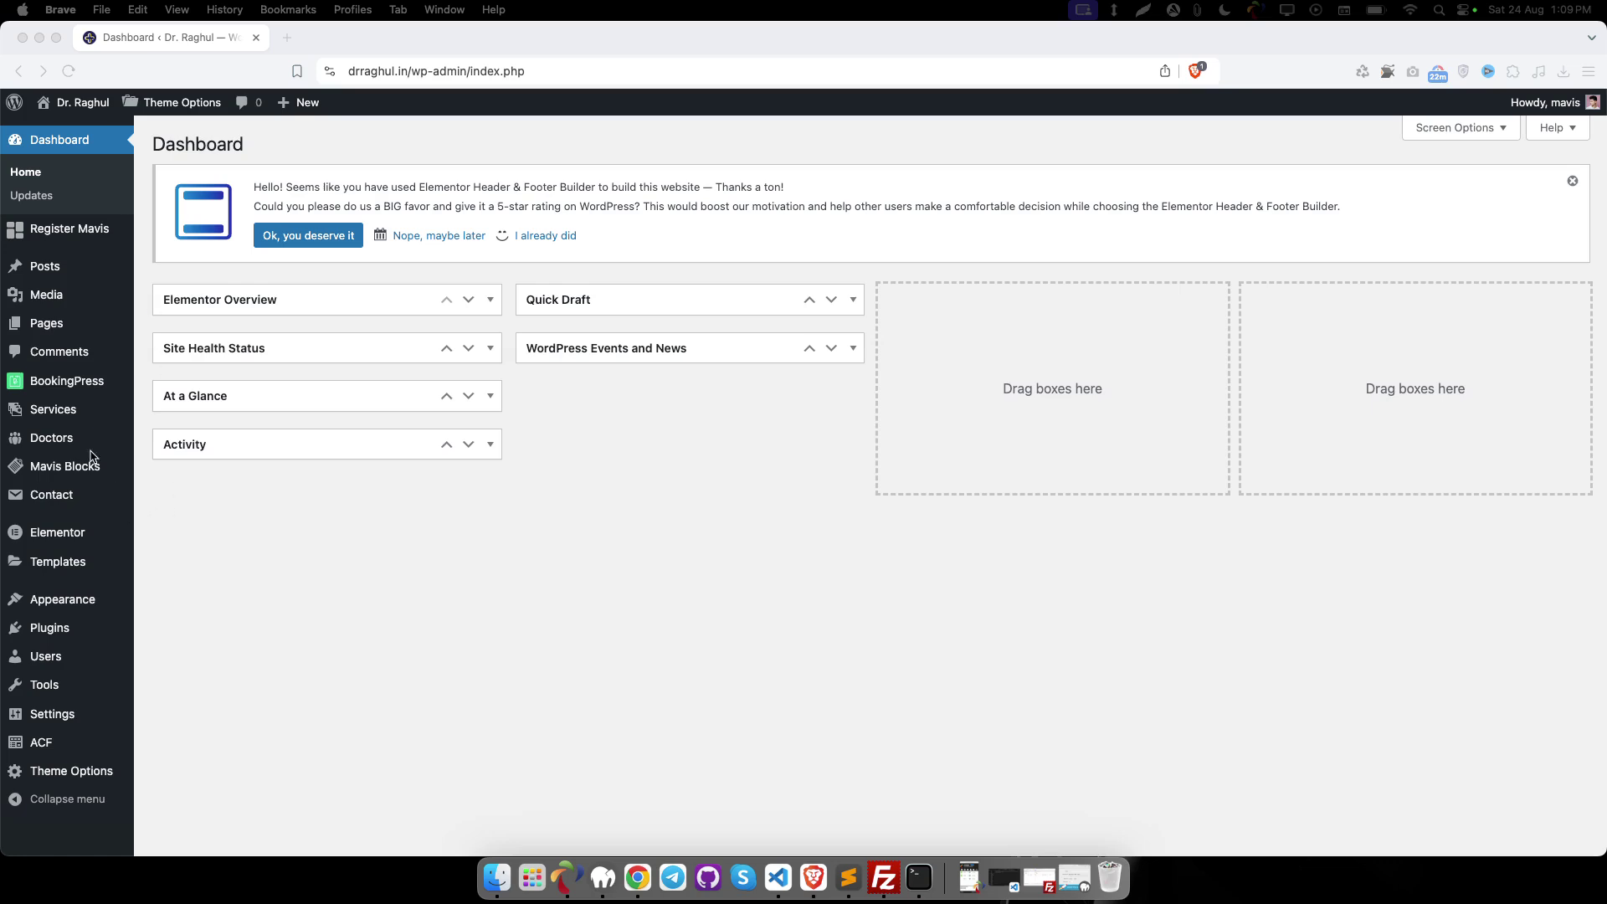
# - Re-save the Post name permalink structure under Settings > Permalinks
pyautogui.click(348, 348)
pyautogui.moveTo(52, 713)
pyautogui.click(214, 727)
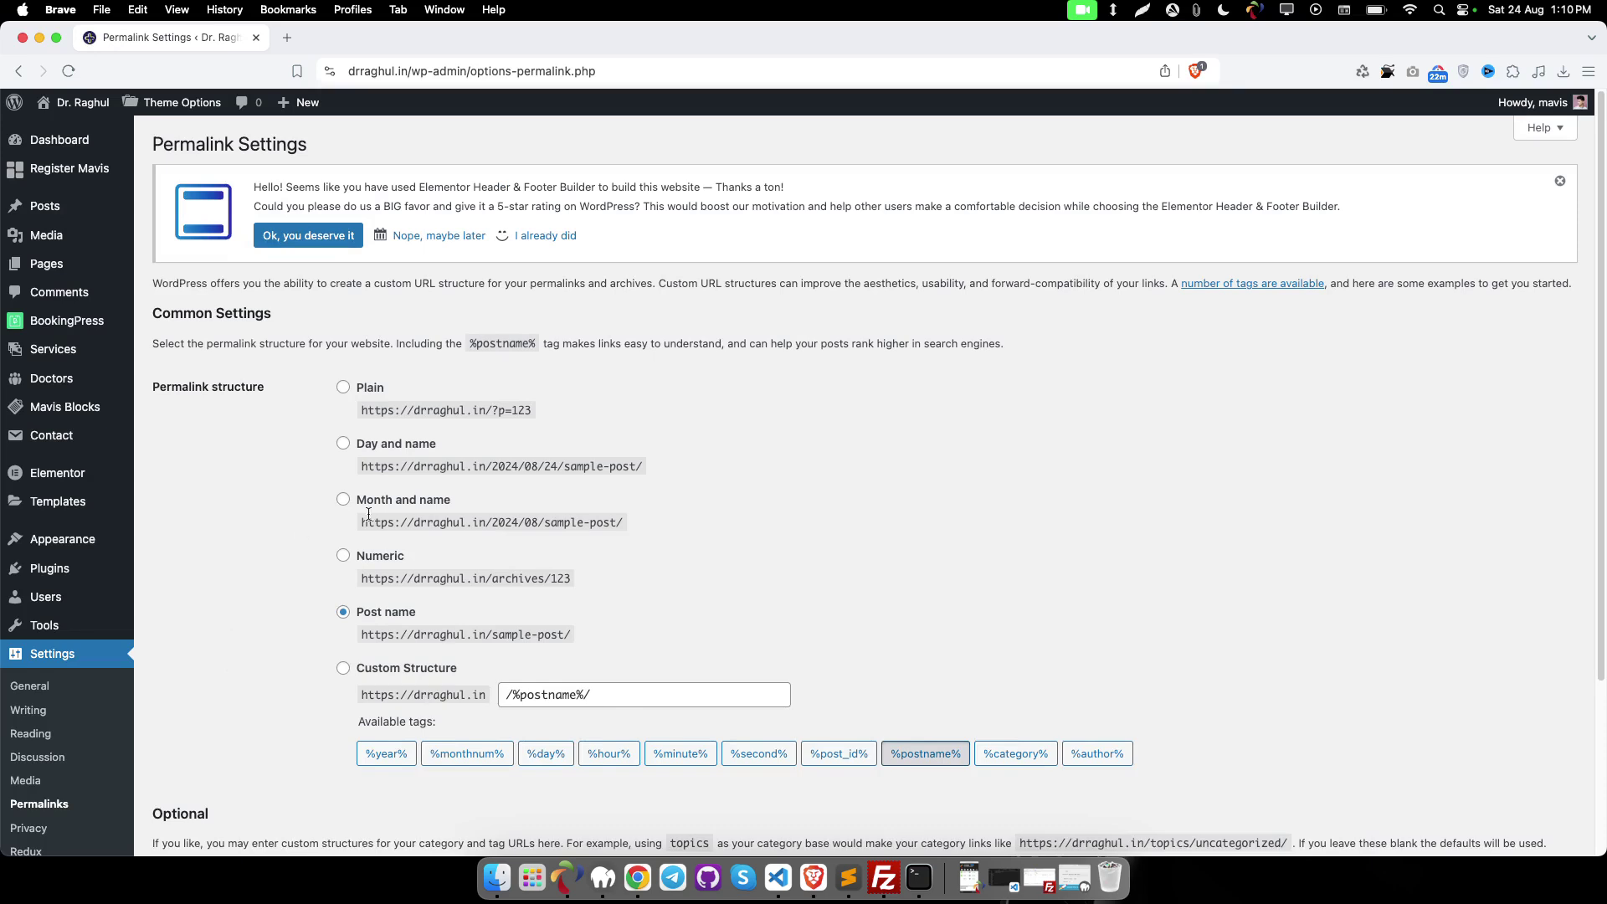
pyautogui.scroll(-2, 367, 514)
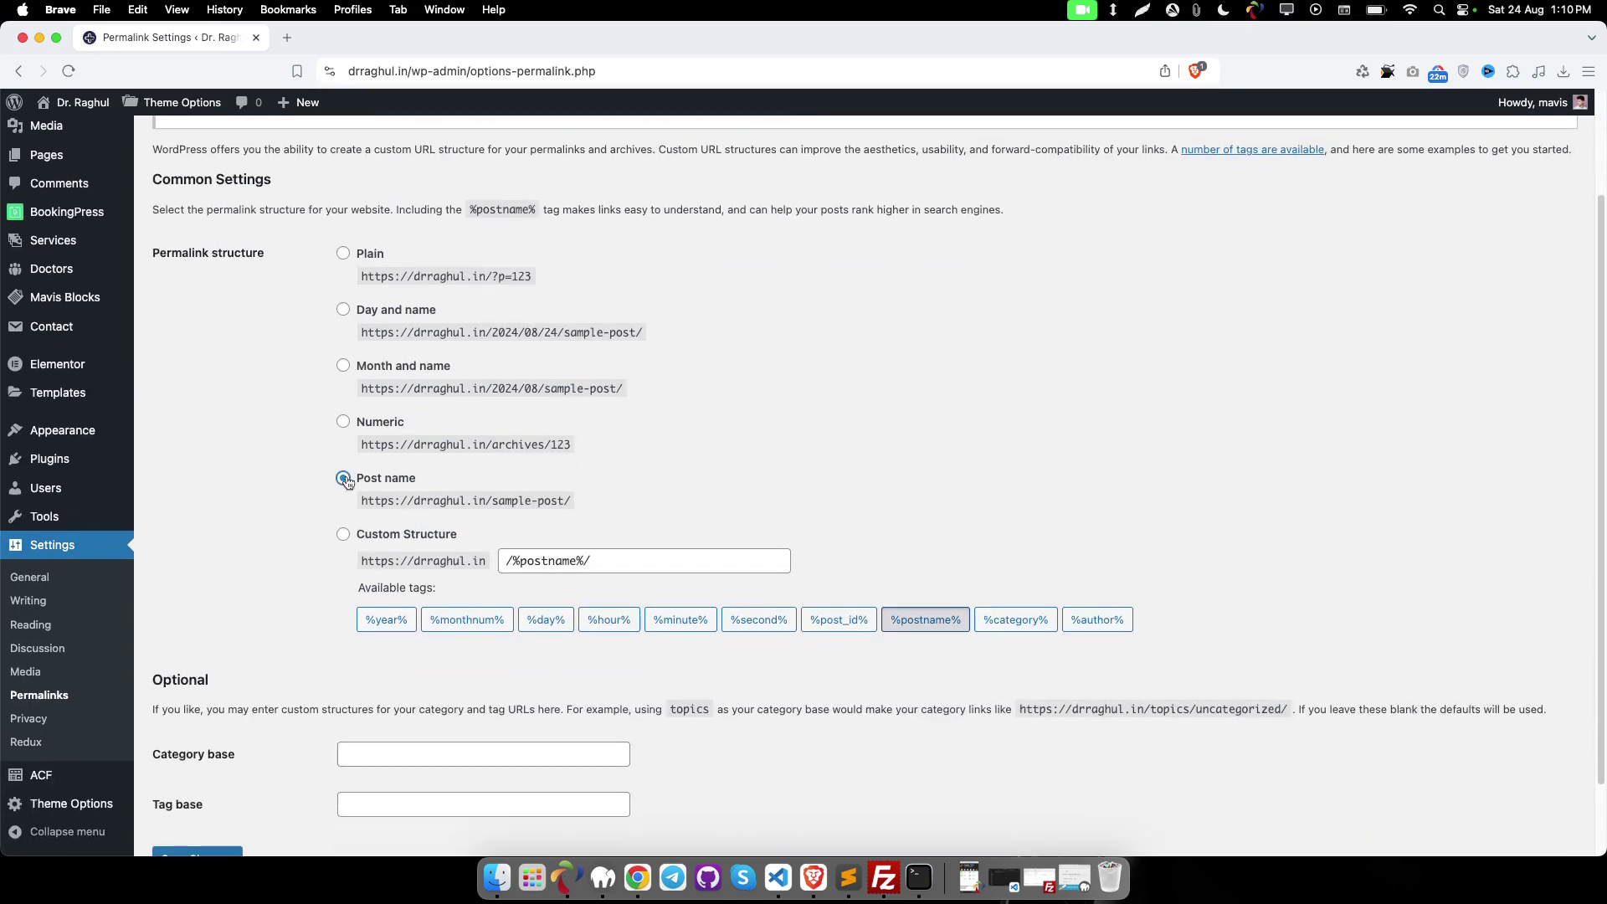
pyautogui.scroll(-1, 313, 541)
pyautogui.click(219, 775)
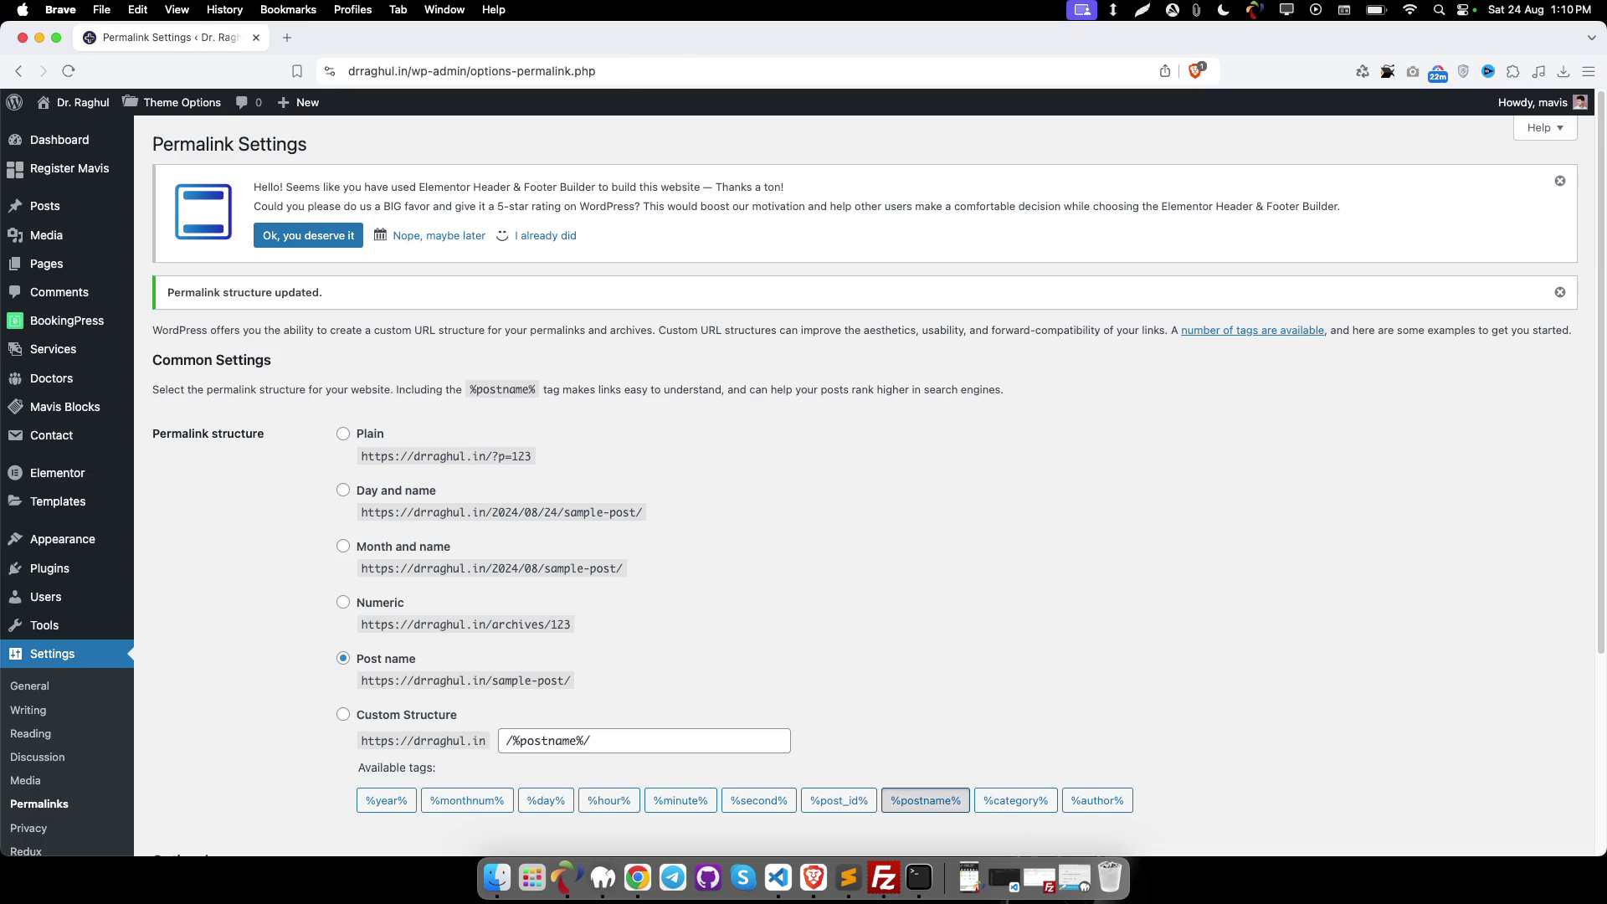
# - Open Clinic Home with Elementor from All Pages in a new tab, then return to Permalinks
pyautogui.keyDown('super'); pyautogui.click(56, 263); pyautogui.keyUp('super')
pyautogui.click(364, 37)
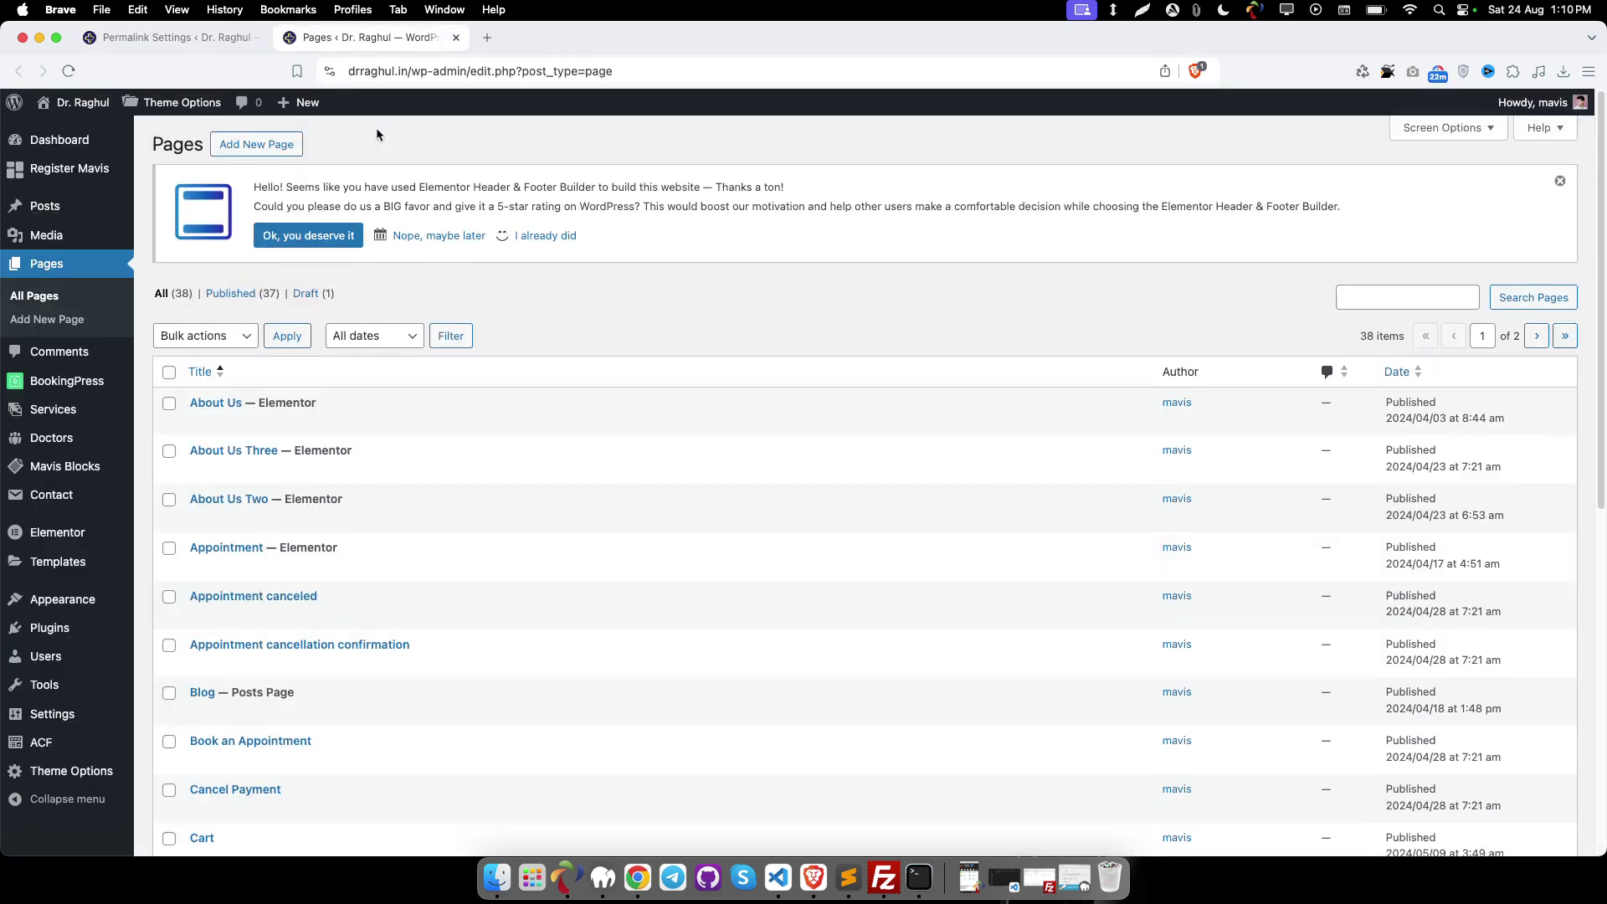
pyautogui.scroll(-3, 376, 417)
pyautogui.scroll(-1, 315, 545)
pyautogui.scroll(-1, 320, 532)
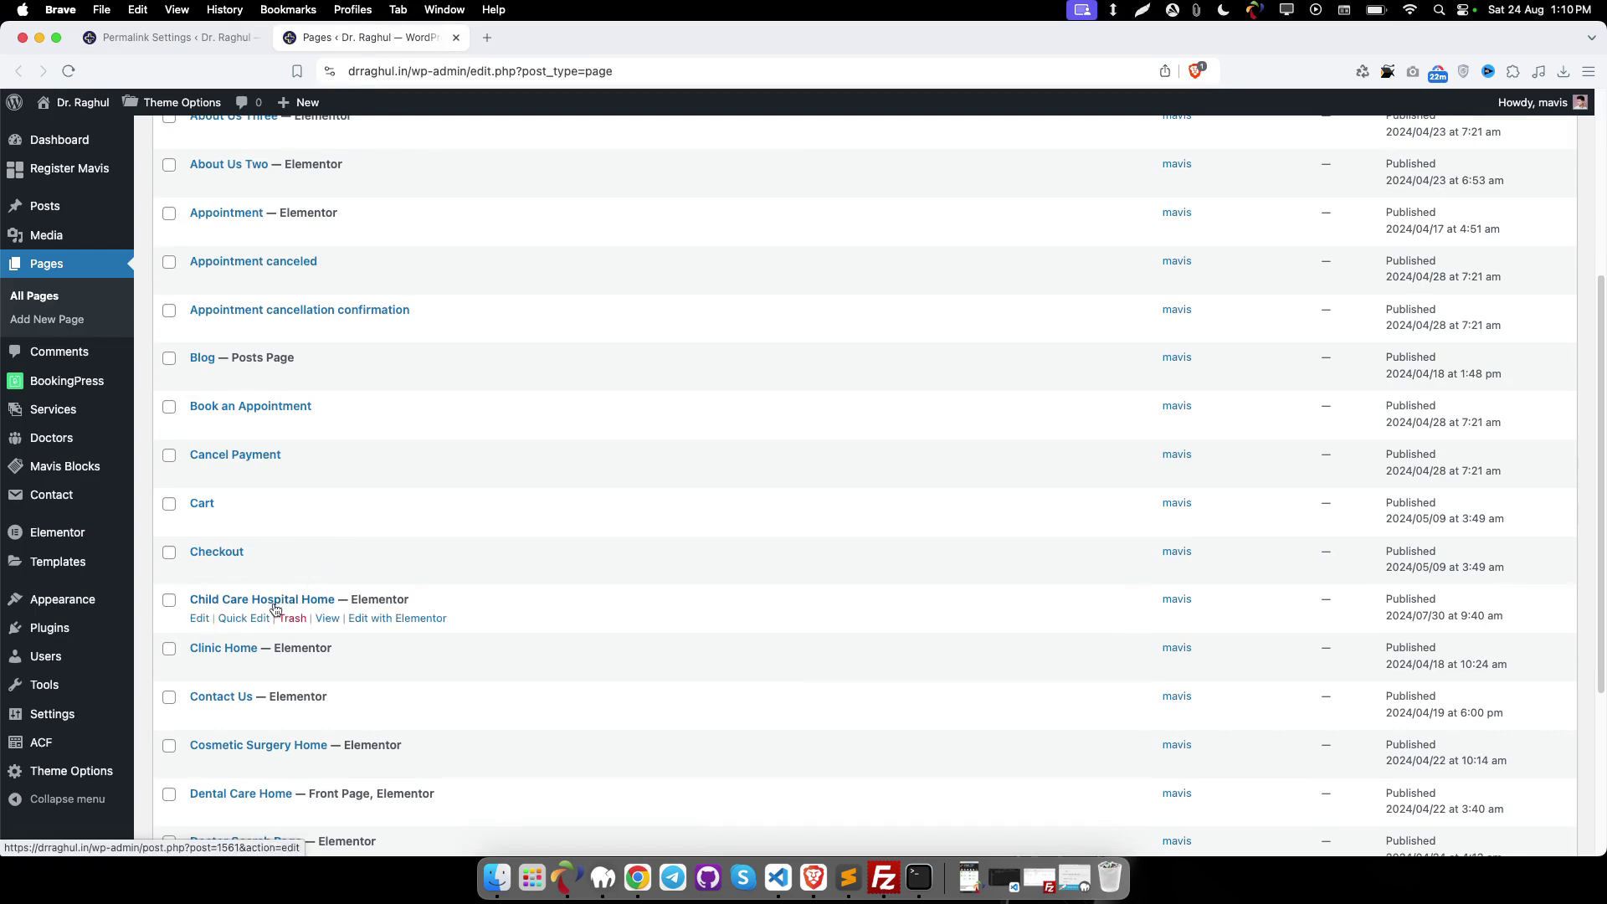
pyautogui.scroll(-1, 267, 654)
pyautogui.click(399, 598)
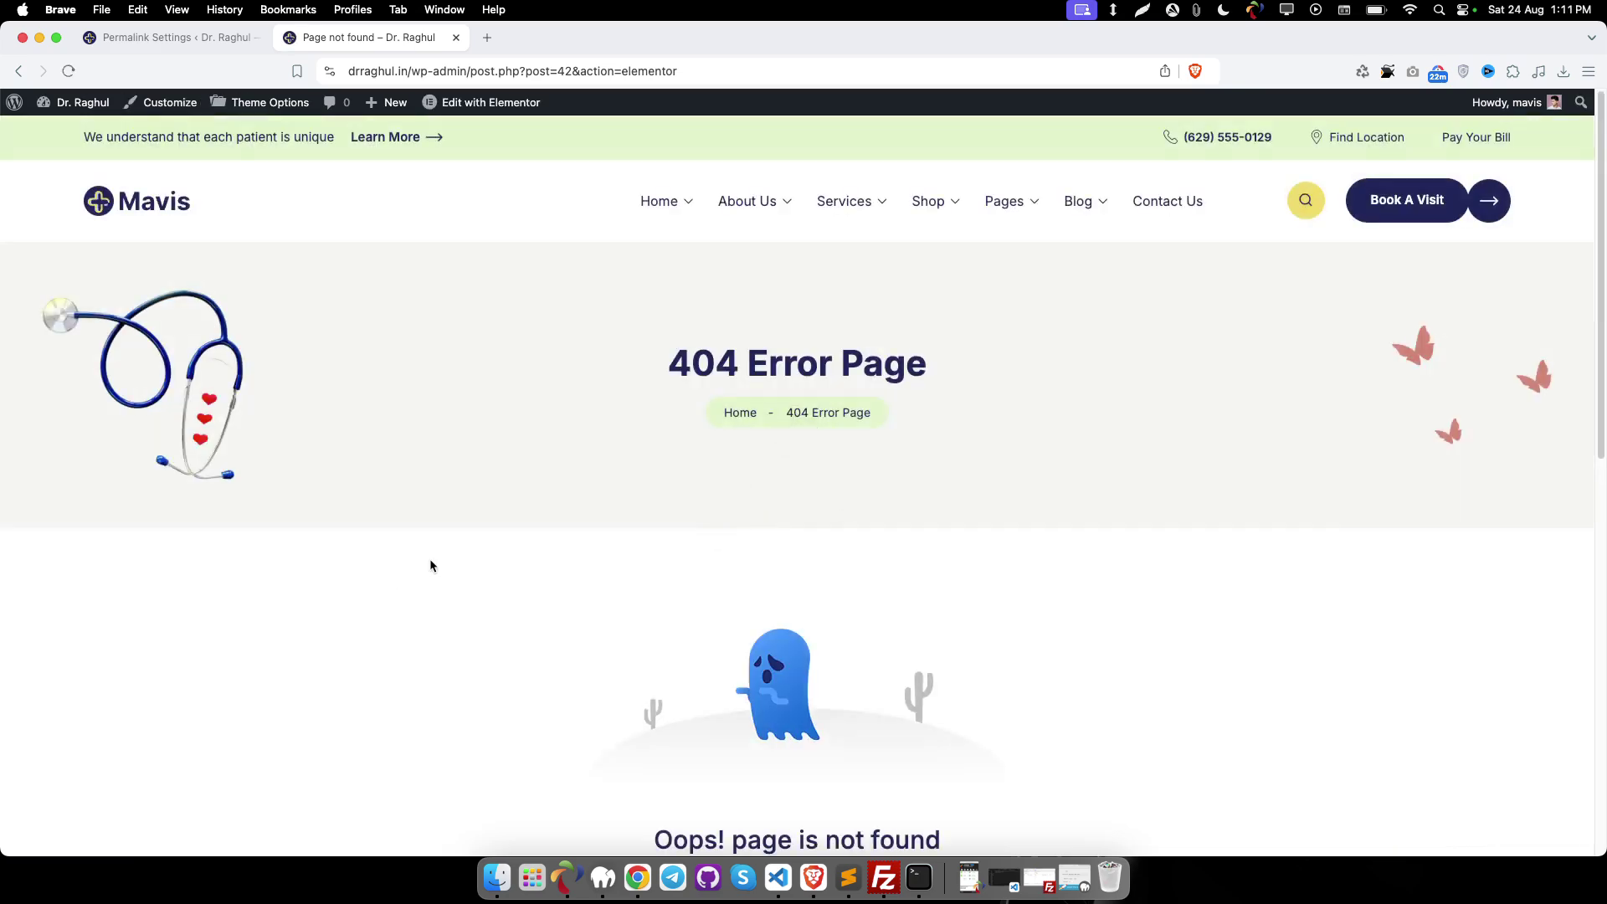
pyautogui.scroll(-1, 808, 489)
pyautogui.scroll(-3, 807, 489)
pyautogui.scroll(3, 787, 424)
pyautogui.click(170, 38)
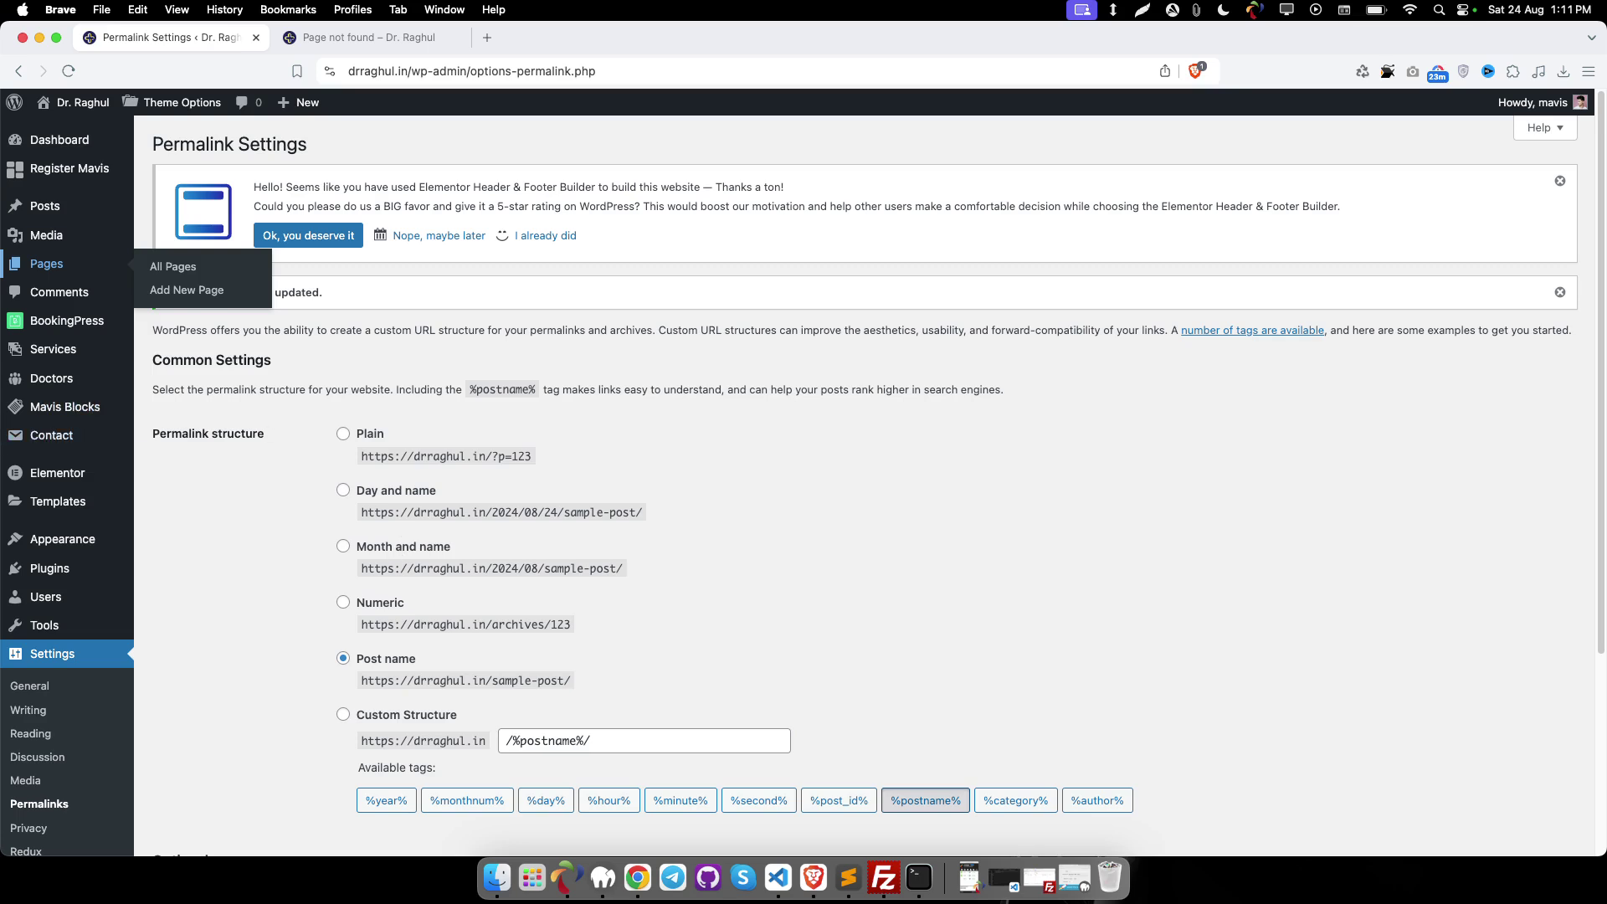
pyautogui.scroll(-2, 44, 361)
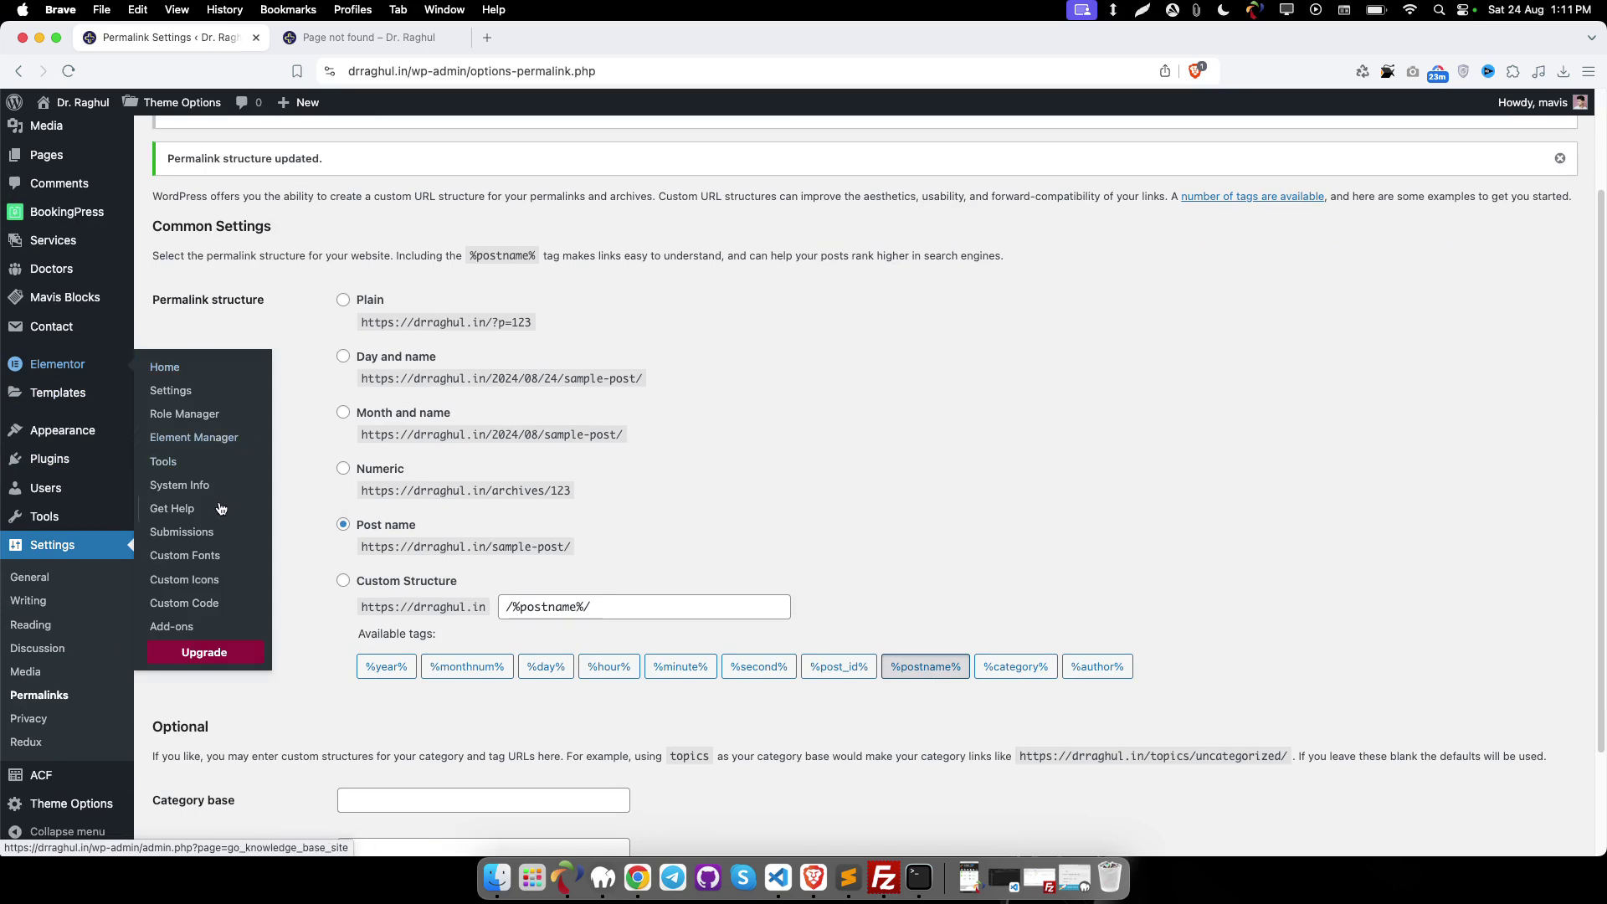
# - Open System Info from the Elementor sidebar menu to view environment details
pyautogui.click(196, 498)
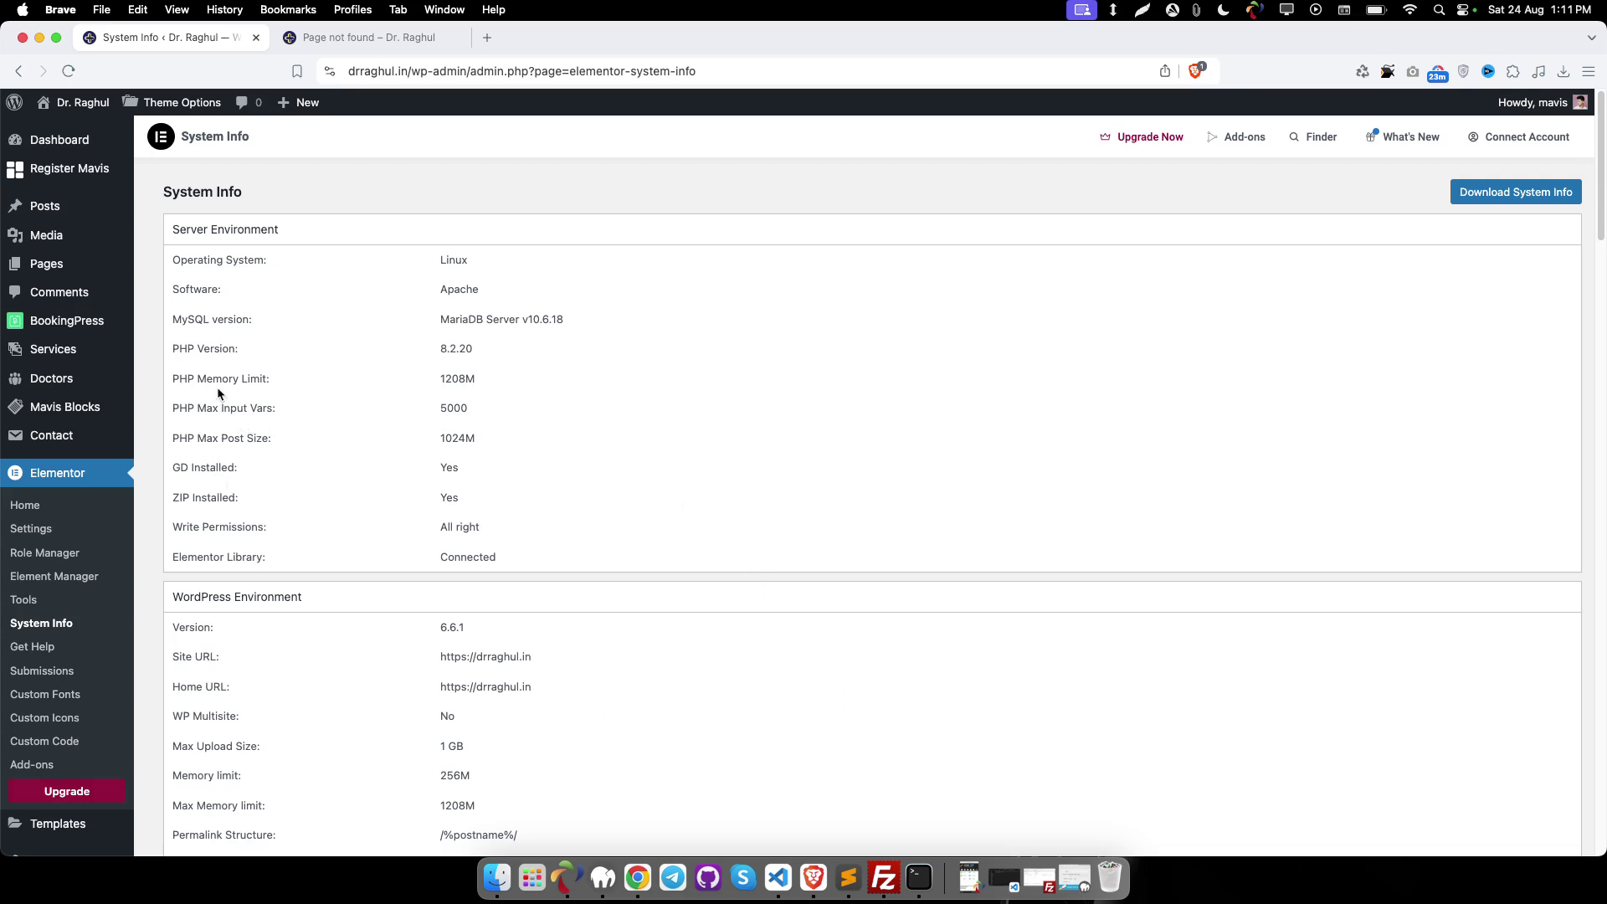
pyautogui.doubleClick(471, 373)
pyautogui.click(498, 383)
pyautogui.doubleClick(445, 374)
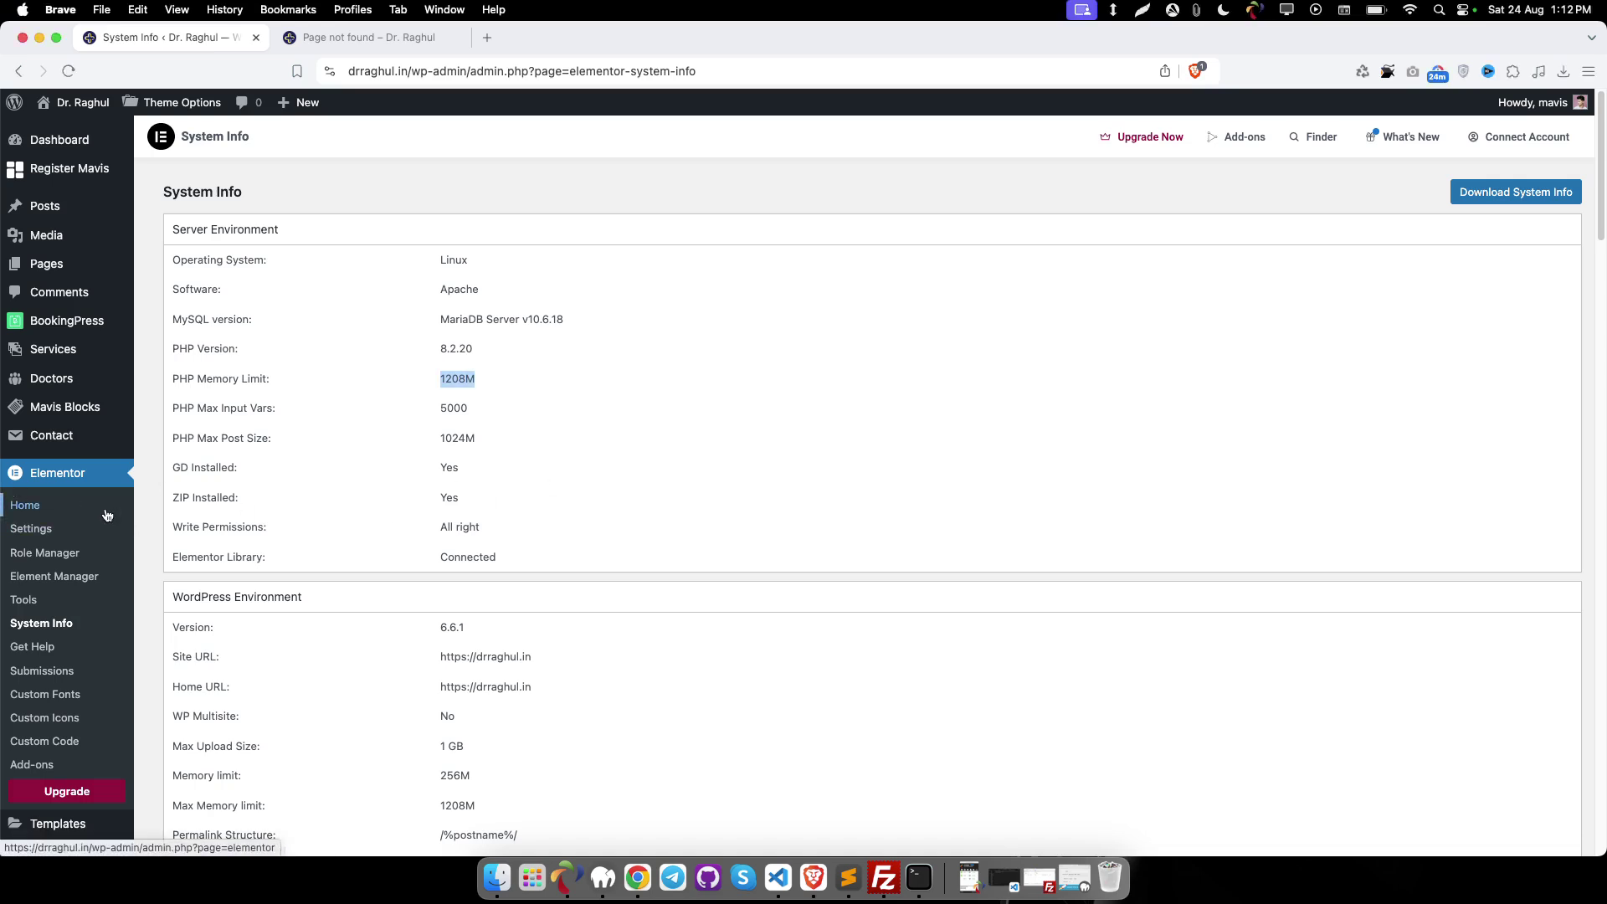
pyautogui.scroll(-1, 106, 516)
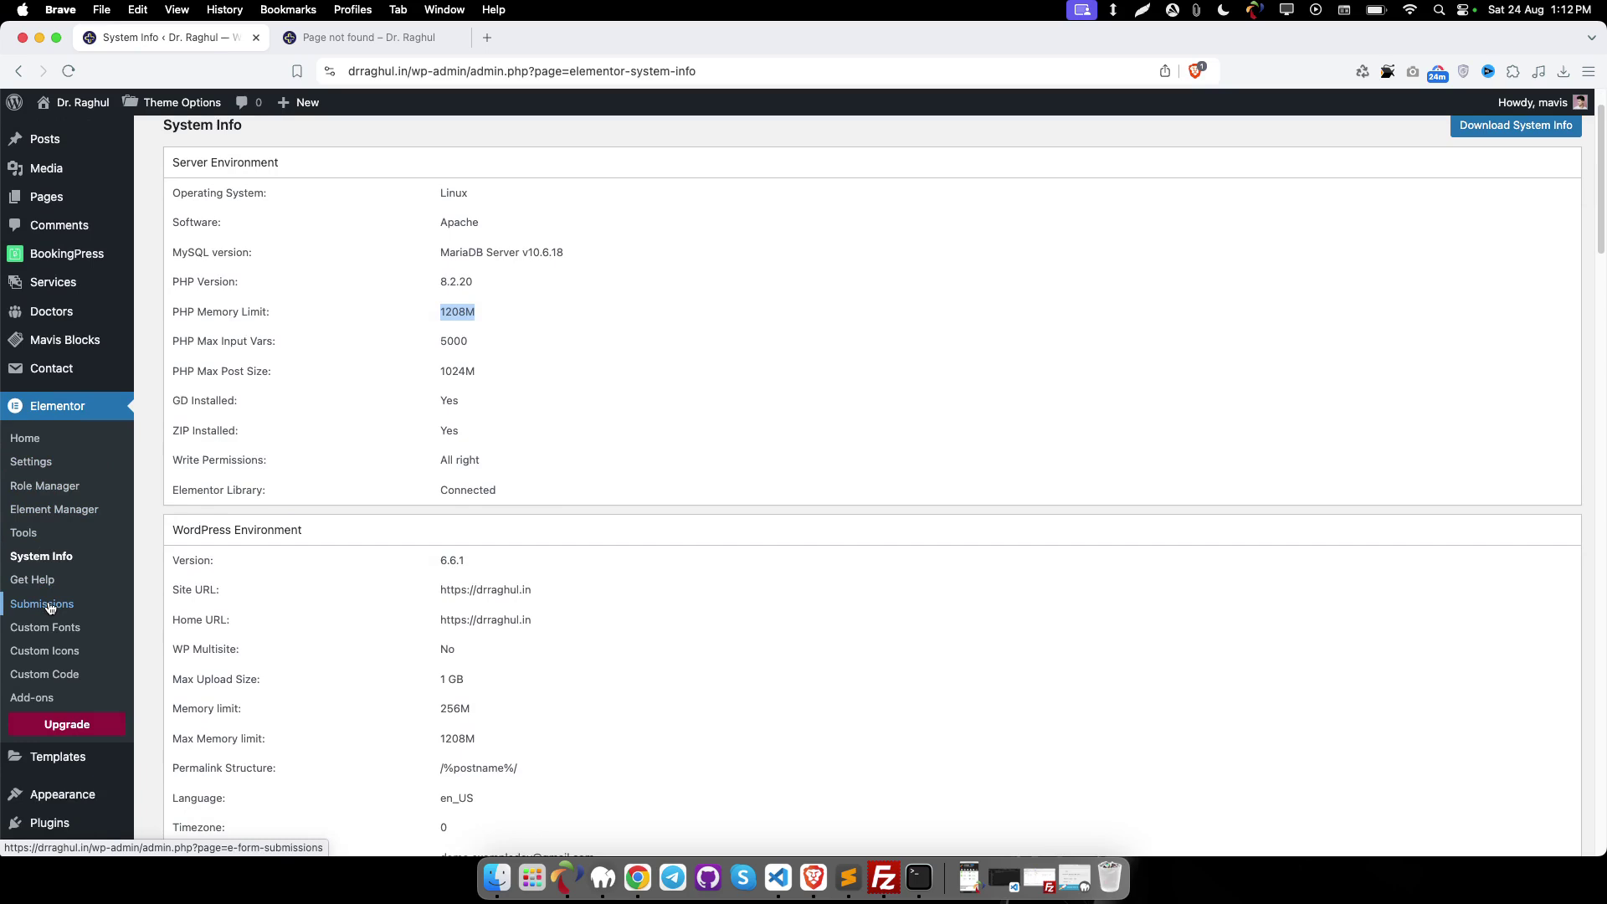
# - Enable Switch Editor Loader Method in Elementor's Advanced settings, save, and reload the Clinic Home tab
pyautogui.click(24, 464)
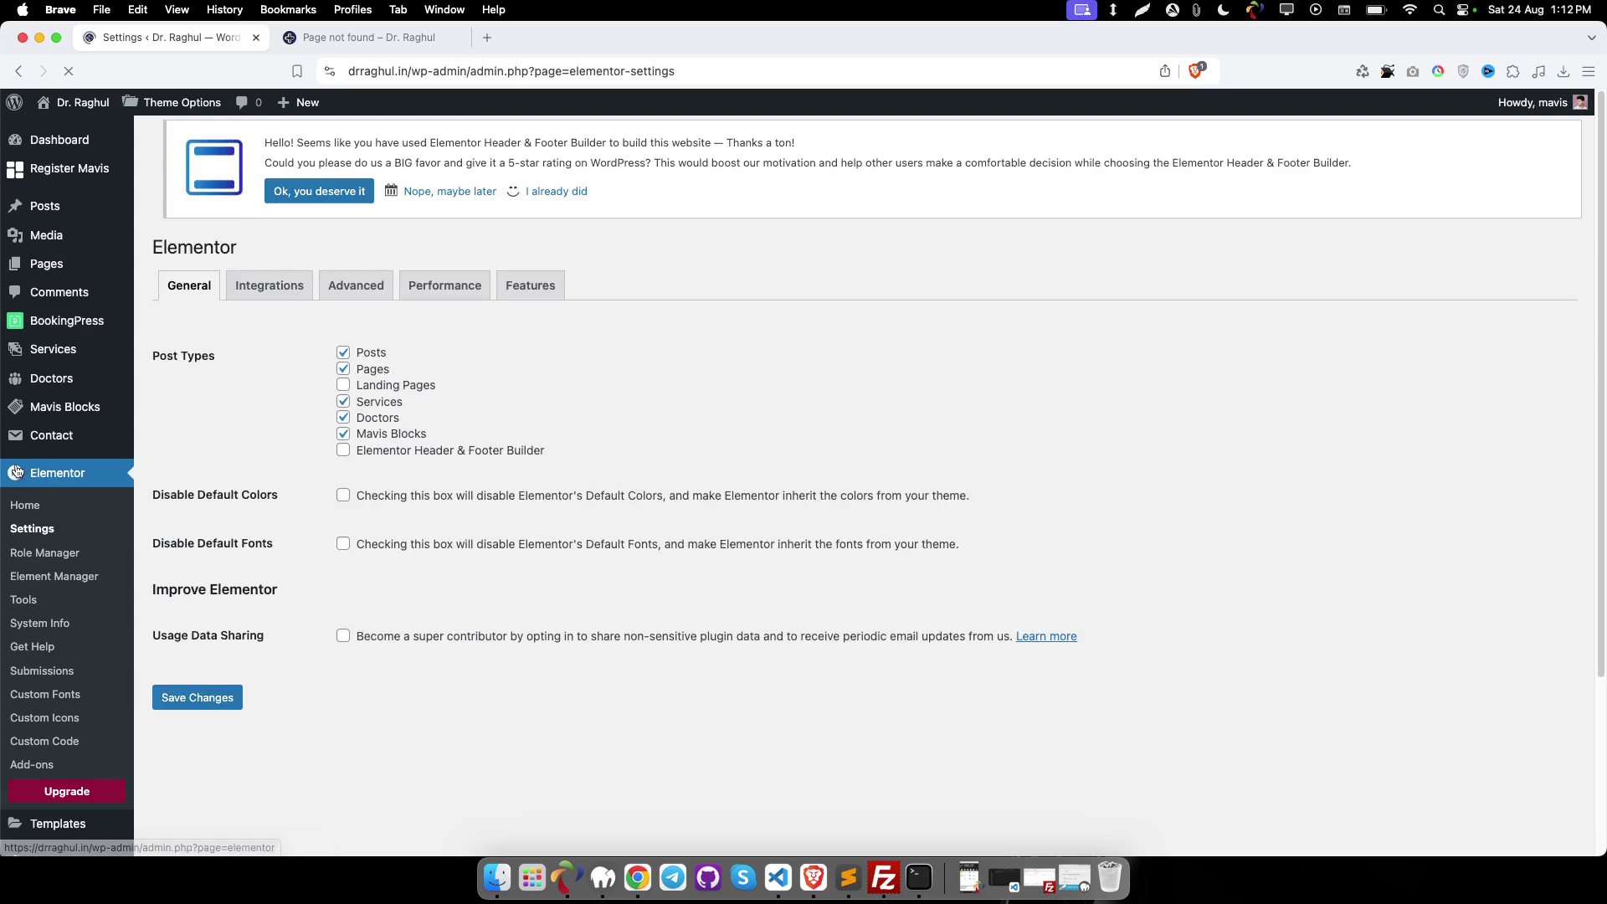
pyautogui.click(358, 314)
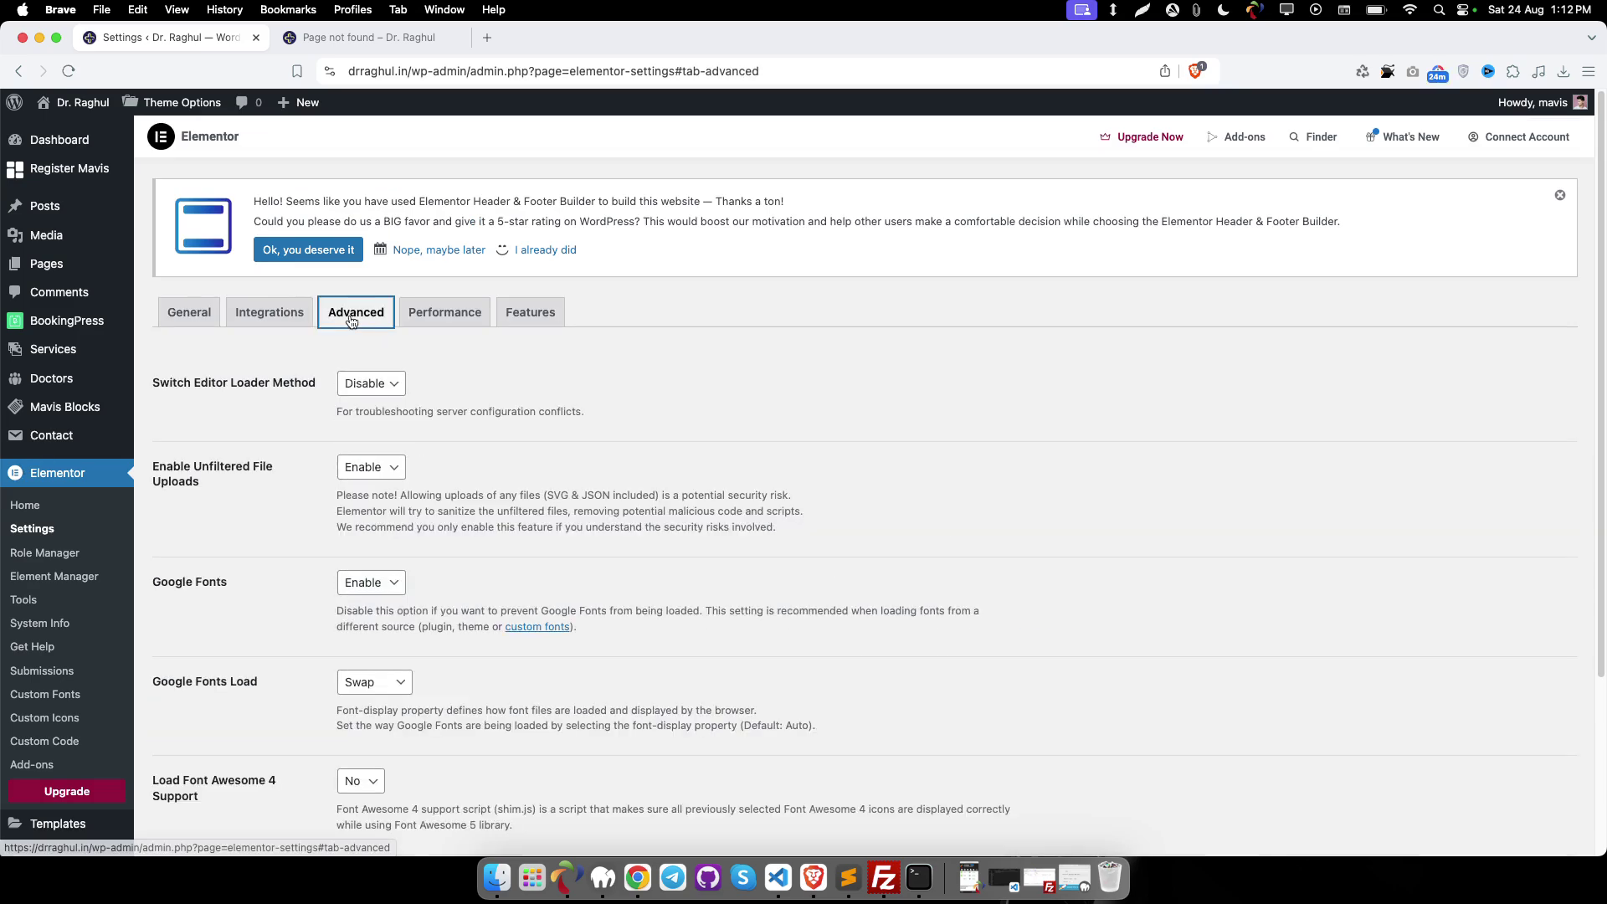
pyautogui.click(370, 382)
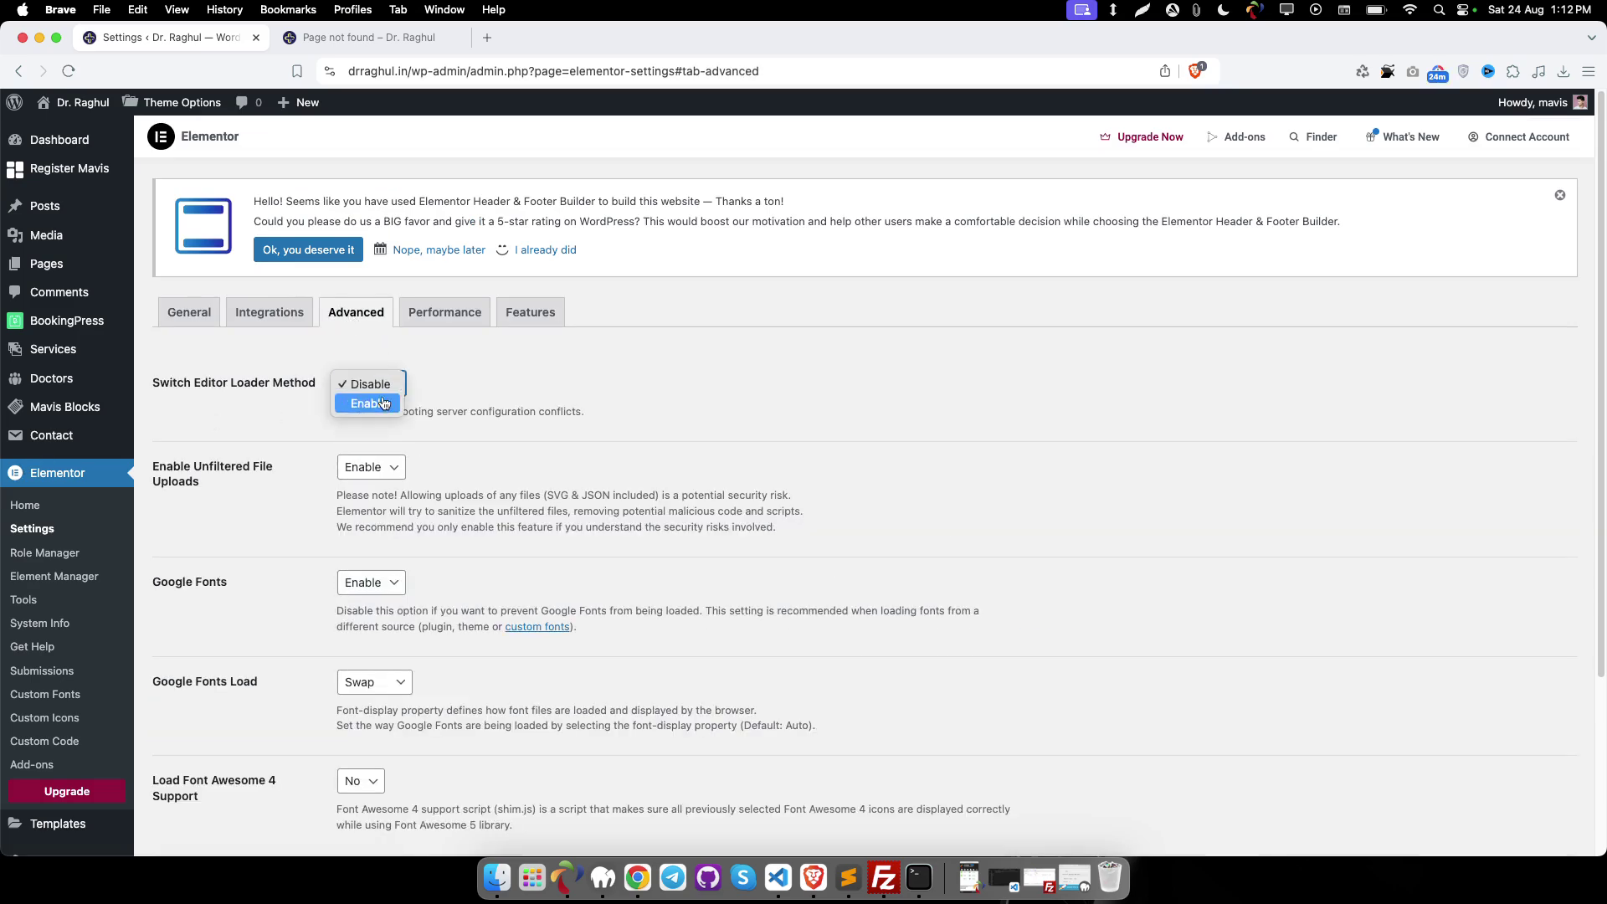
pyautogui.click(372, 403)
pyautogui.scroll(-3, 300, 489)
pyautogui.click(221, 745)
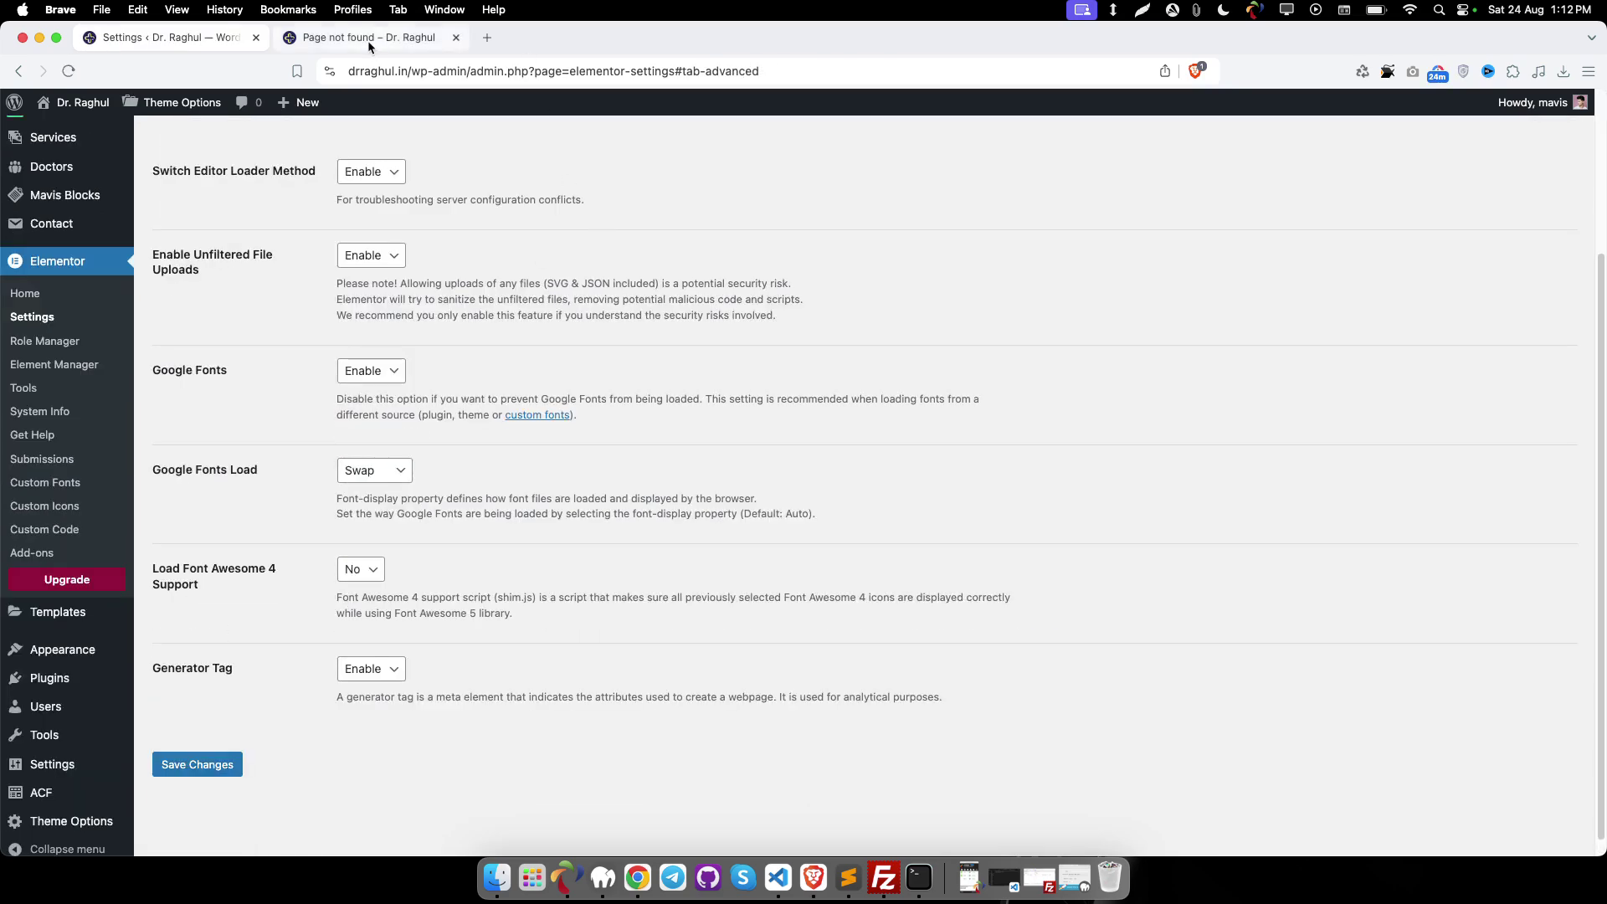
pyautogui.click(367, 40)
pyautogui.click(68, 70)
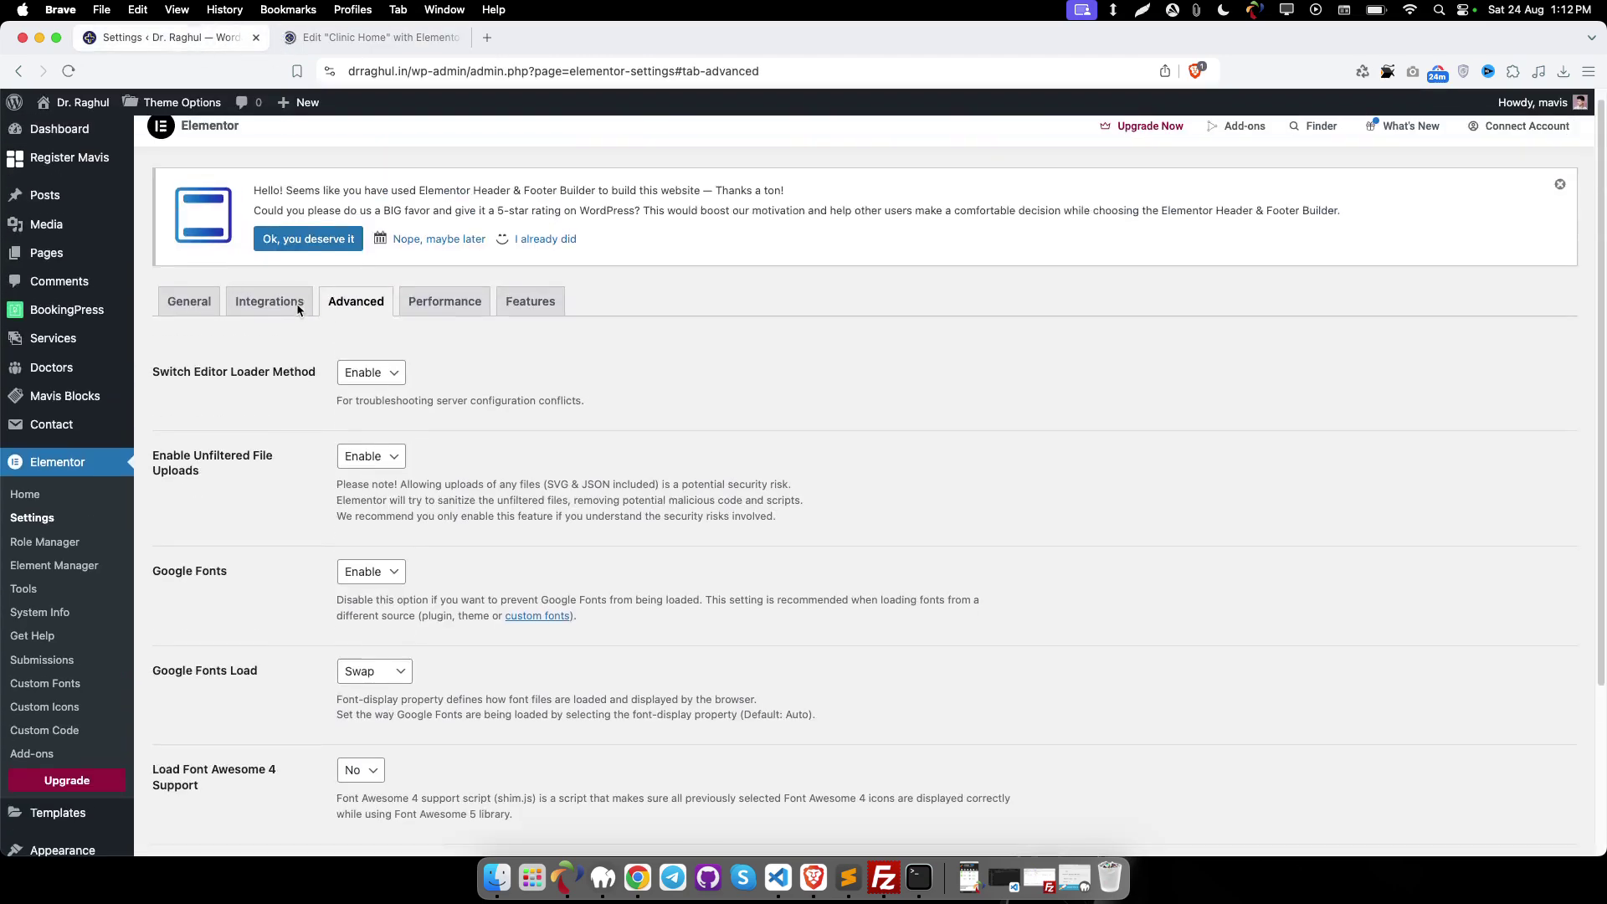
pyautogui.moveTo(179, 375); pyautogui.dragTo(261, 389)
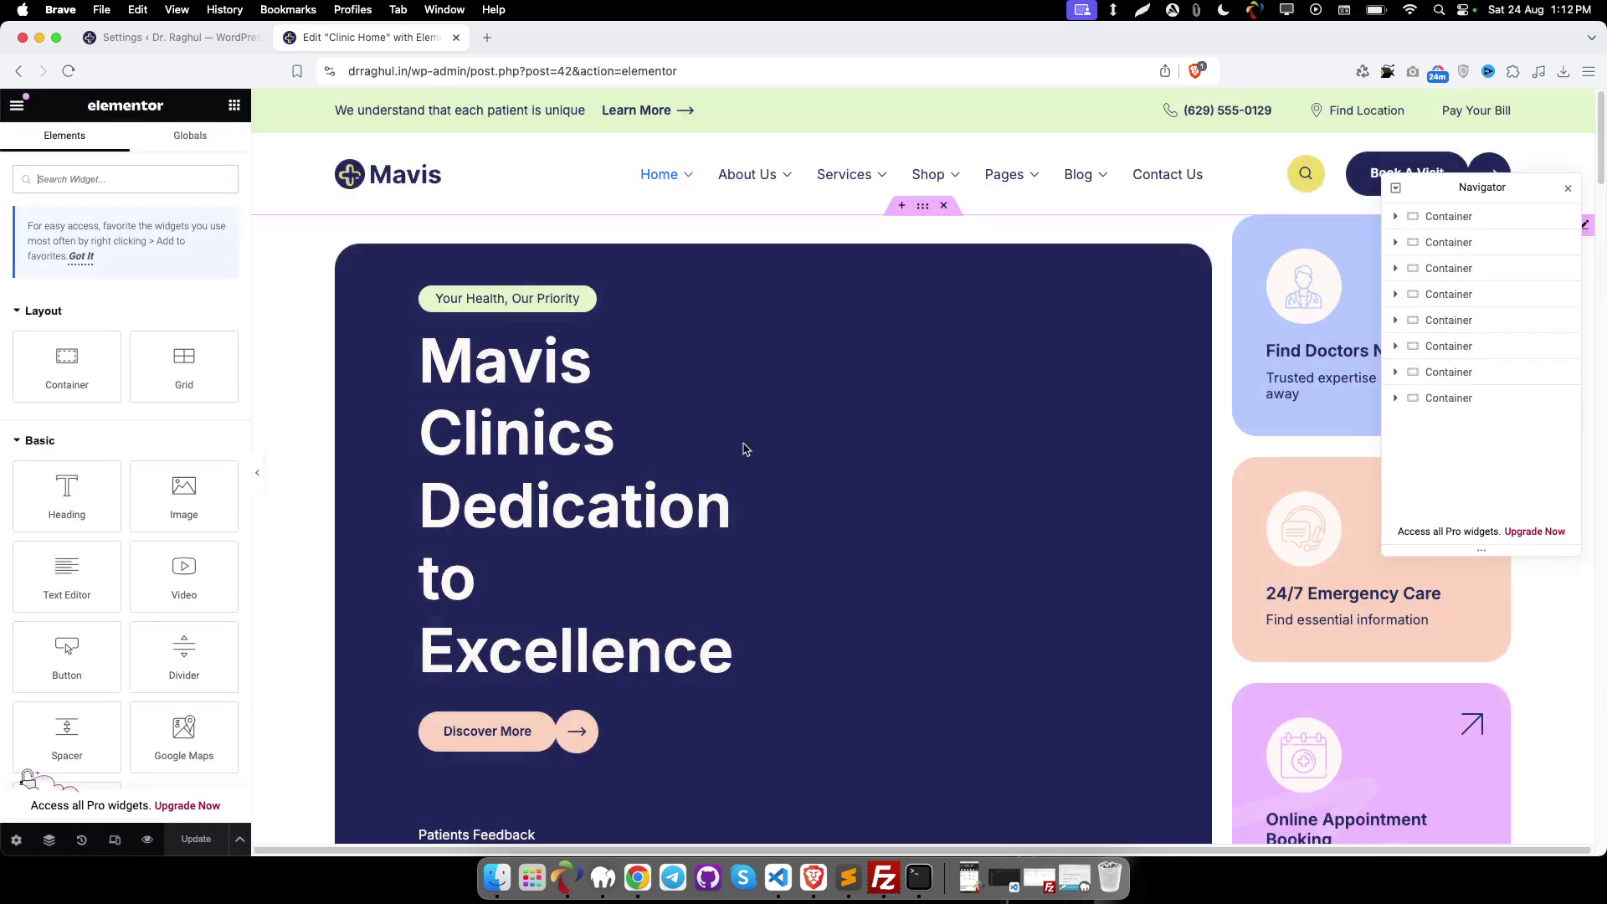
pyautogui.scroll(-5, 449, 559)
pyautogui.scroll(-3, 449, 558)
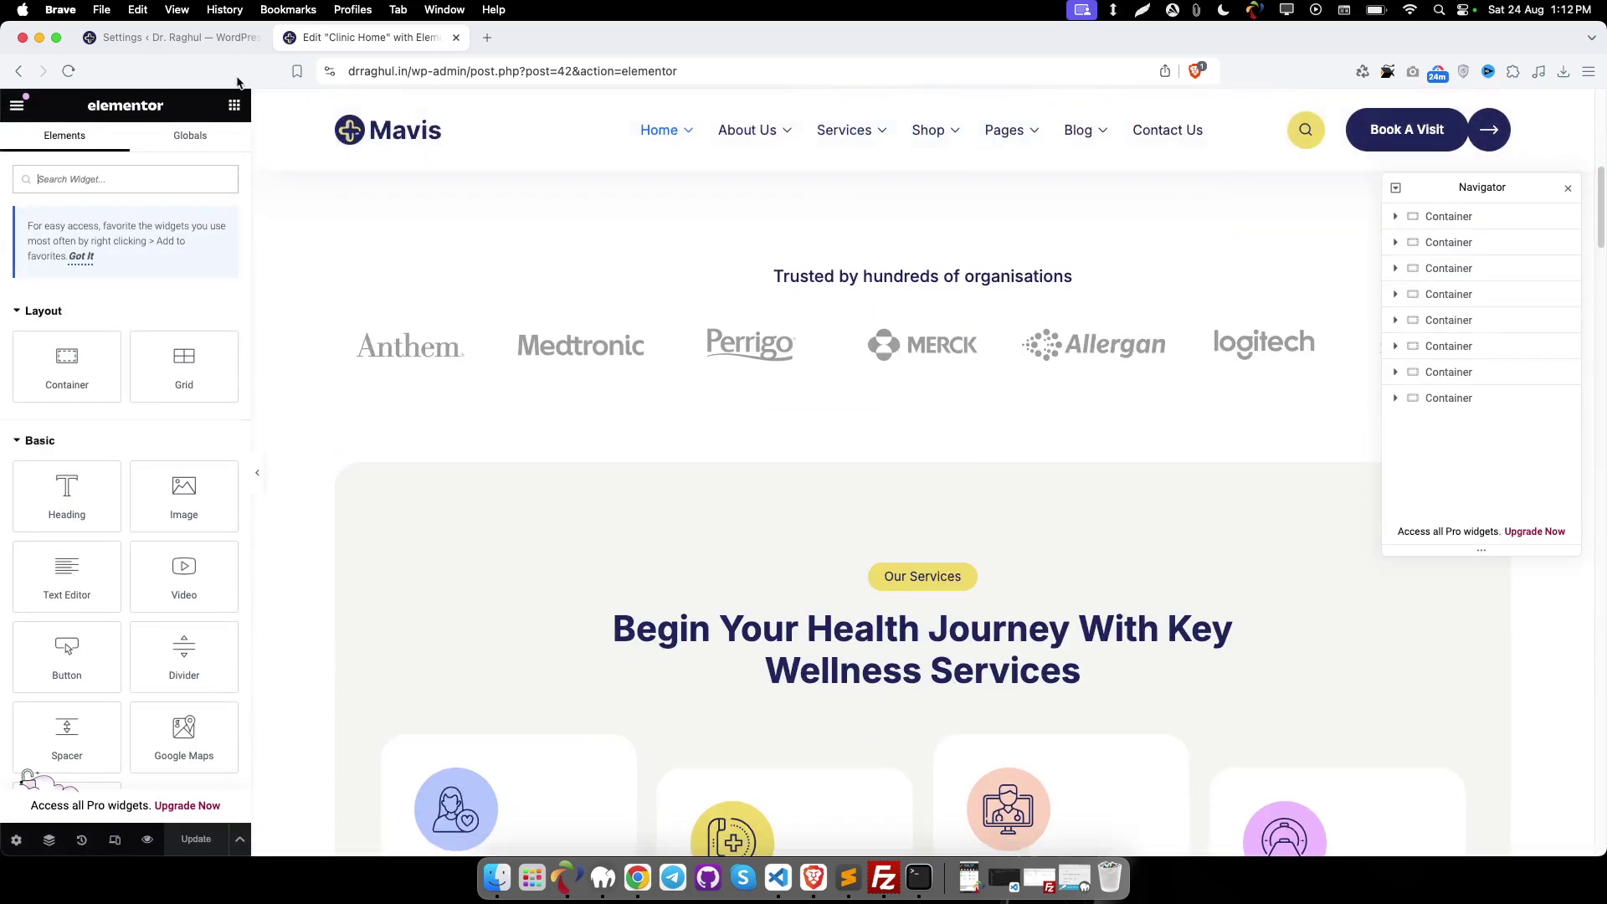
pyautogui.click(180, 39)
pyautogui.click(265, 402)
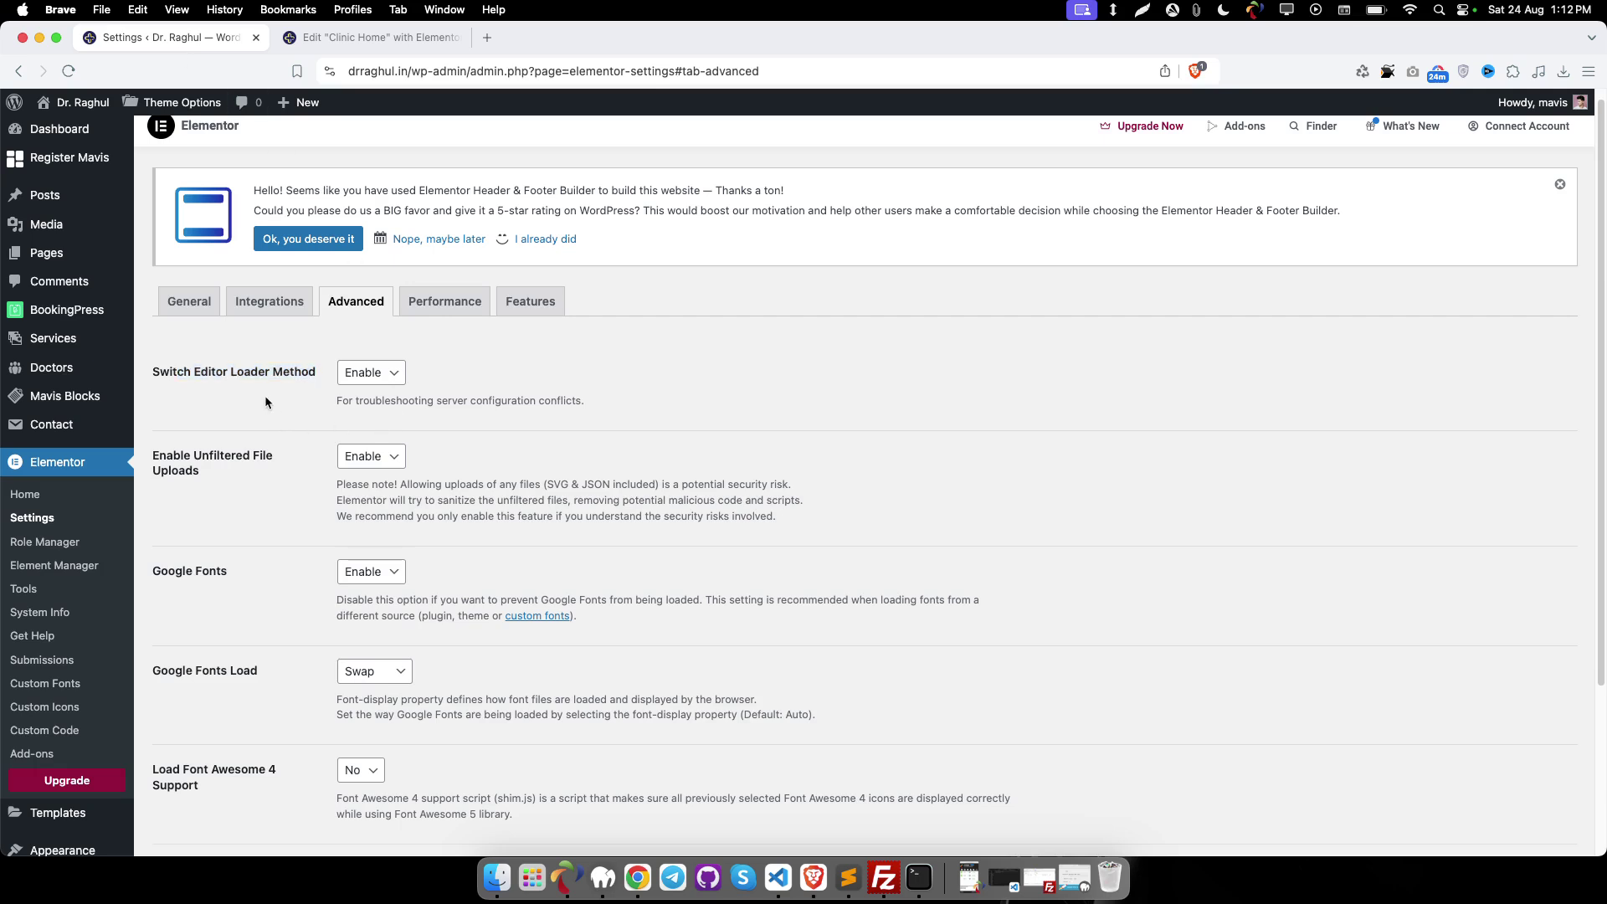